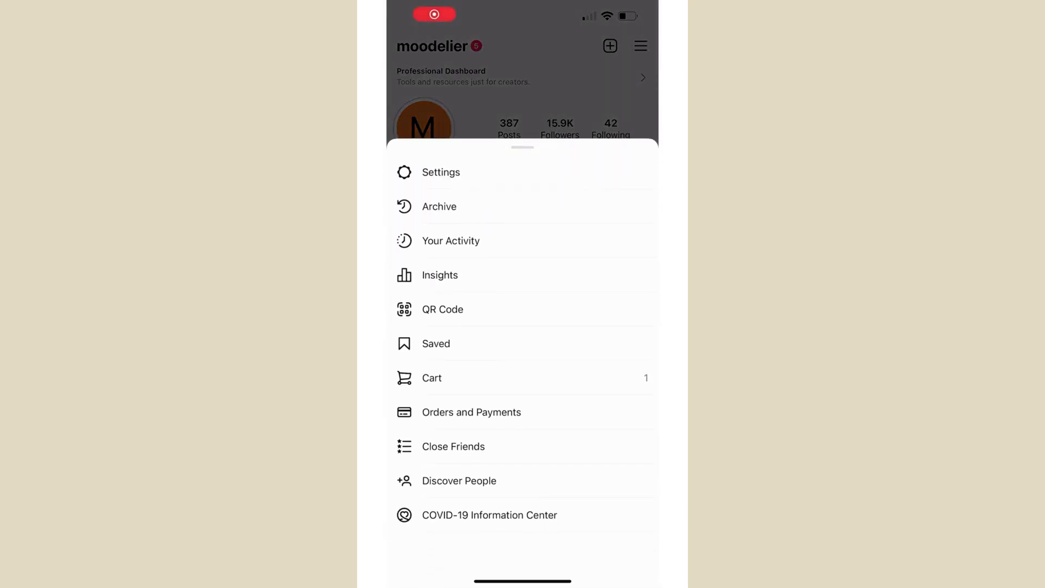
Step: Go to the saved Owen Wilson Says Wow audio page through Saved and the Audio collection
click(436, 343)
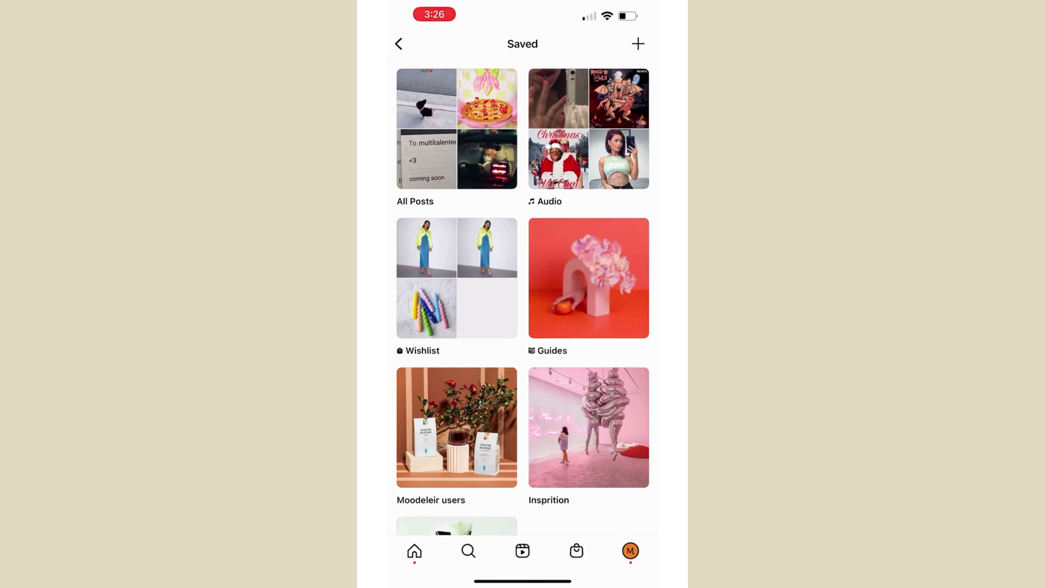
click(588, 130)
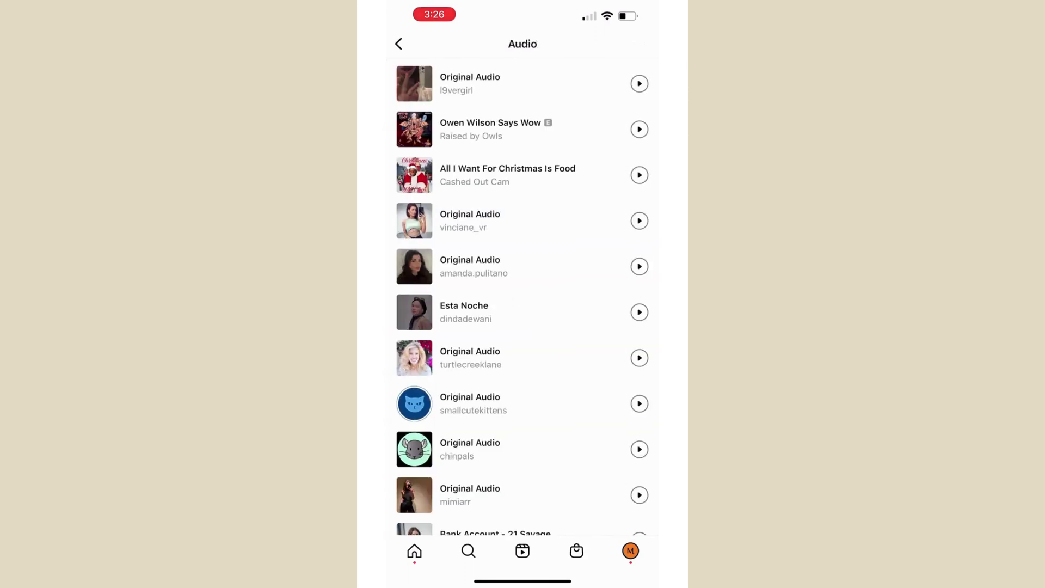
click(491, 129)
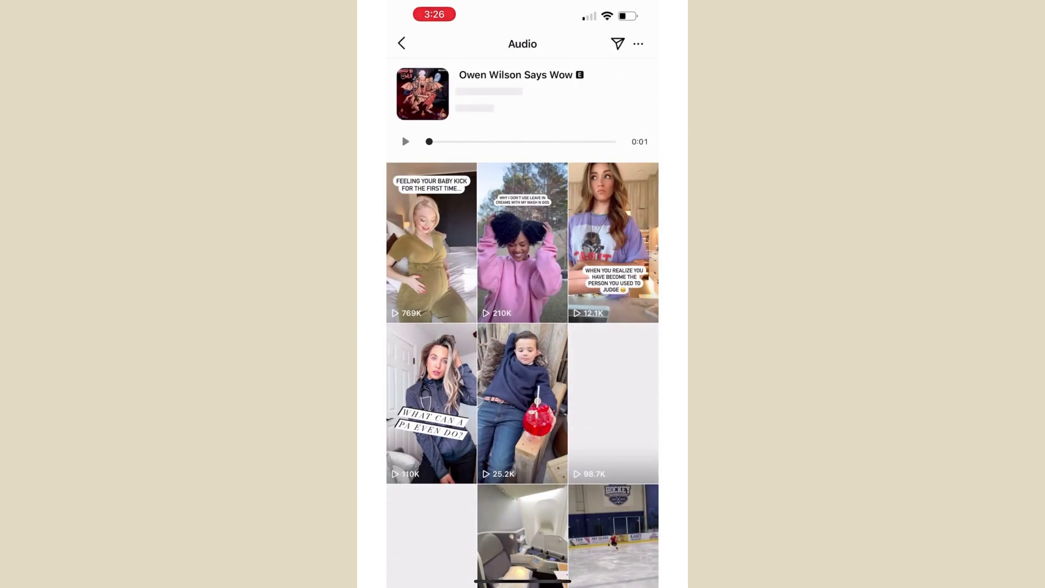
Step: Open the second reel using this audio, save it, and copy its link
click(523, 270)
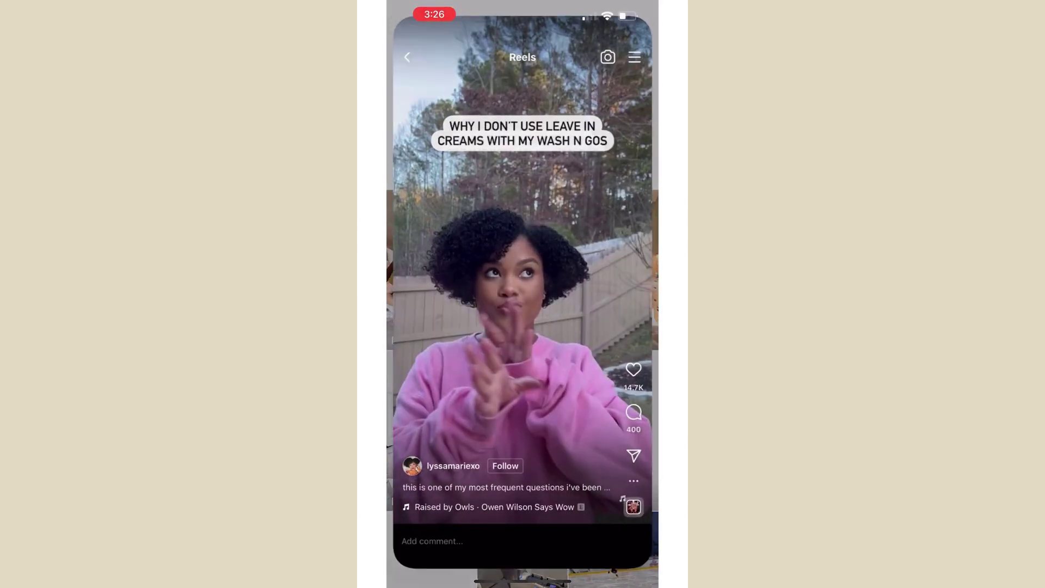
click(639, 490)
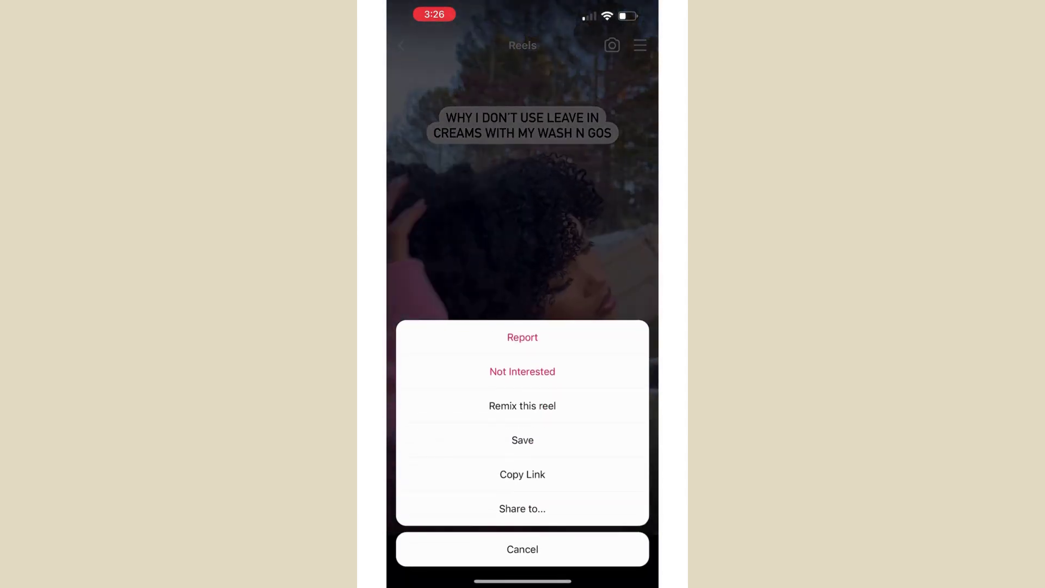
click(523, 439)
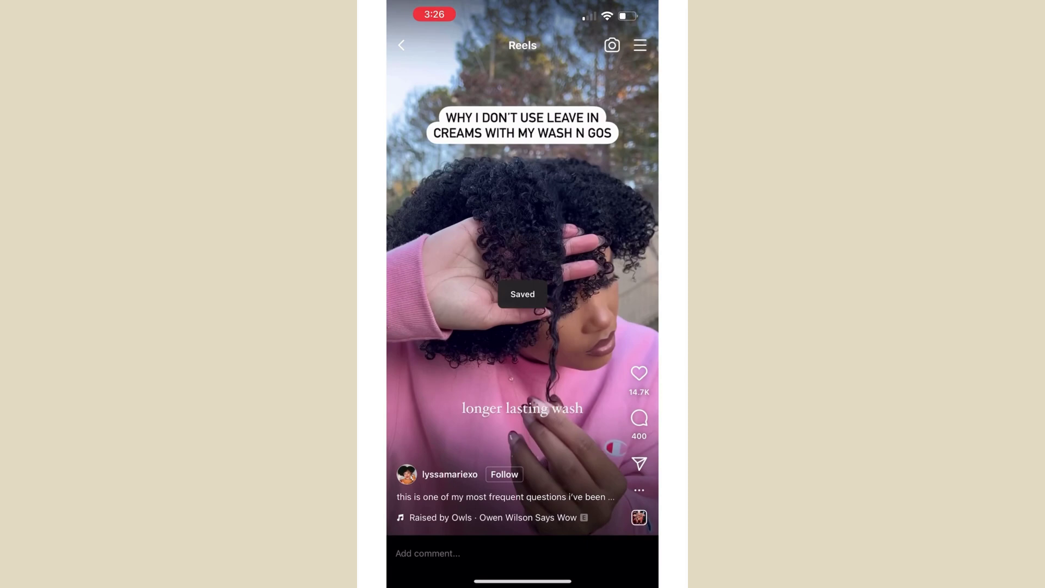
click(639, 490)
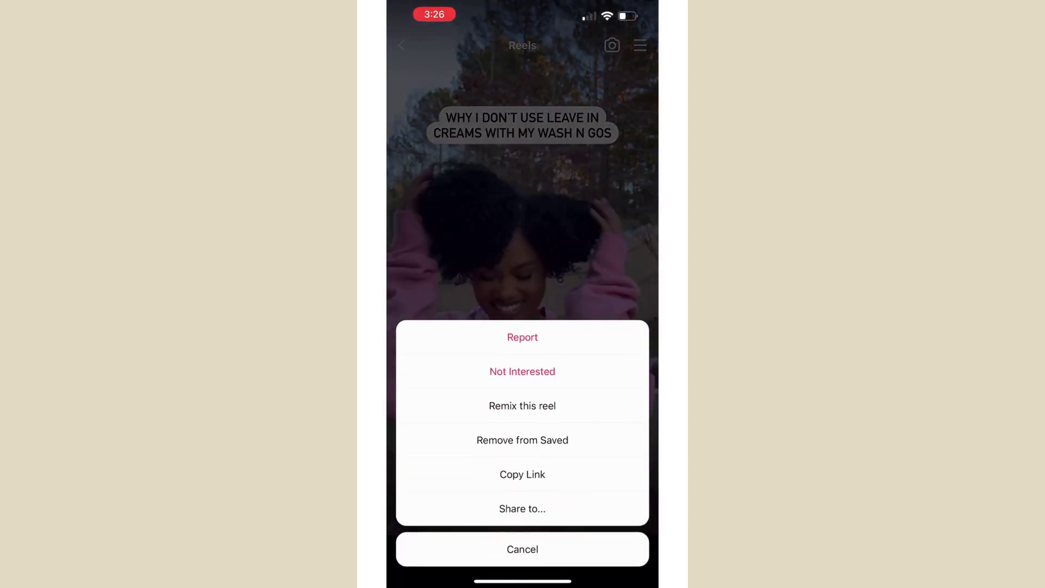
click(523, 474)
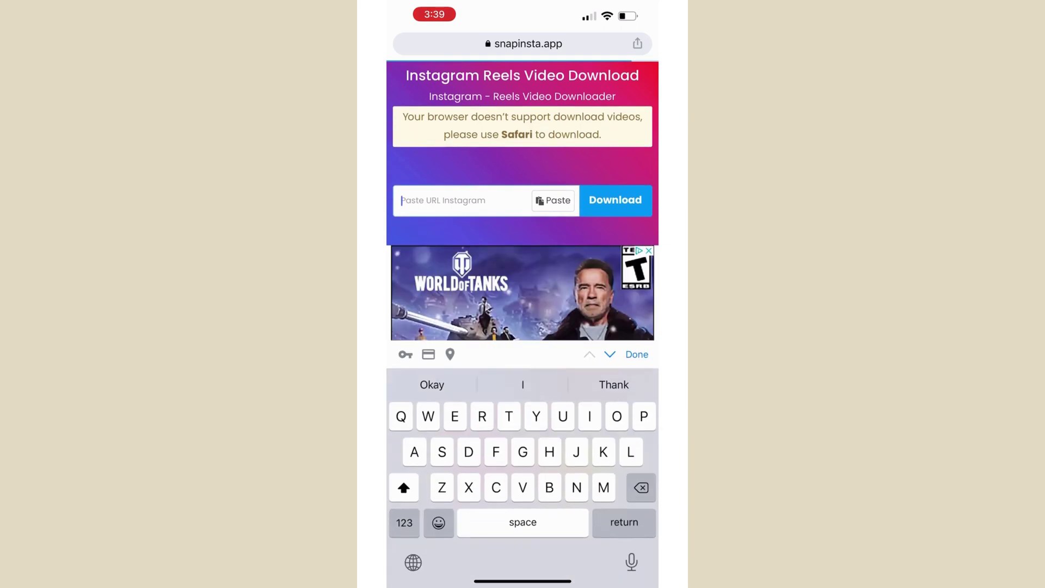
Step: Download the reel with snapinsta.app and extract its audio into InShot as Extract_02
click(445, 203)
click(431, 172)
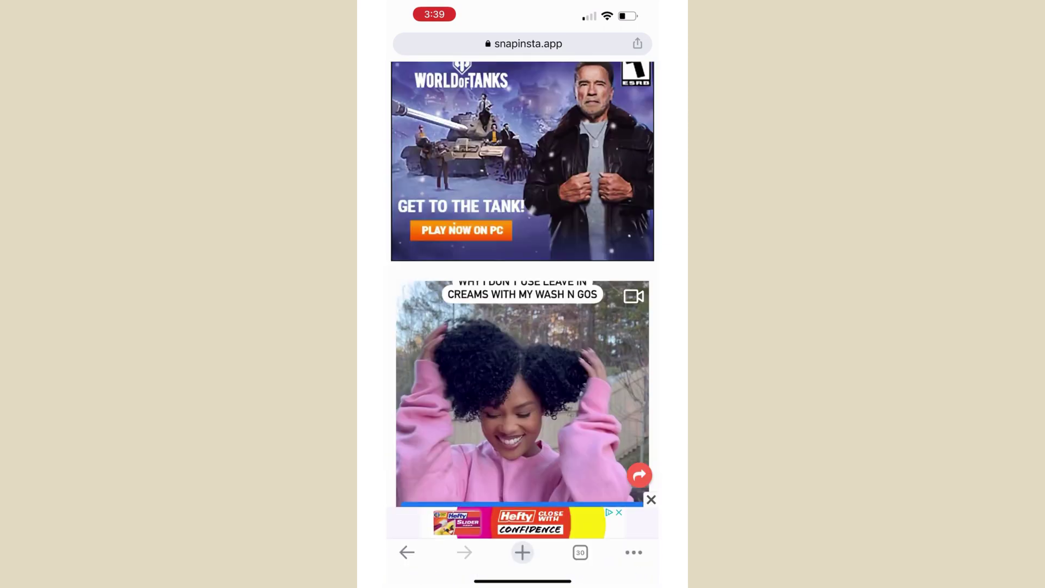
scroll(523, 327, down, 5)
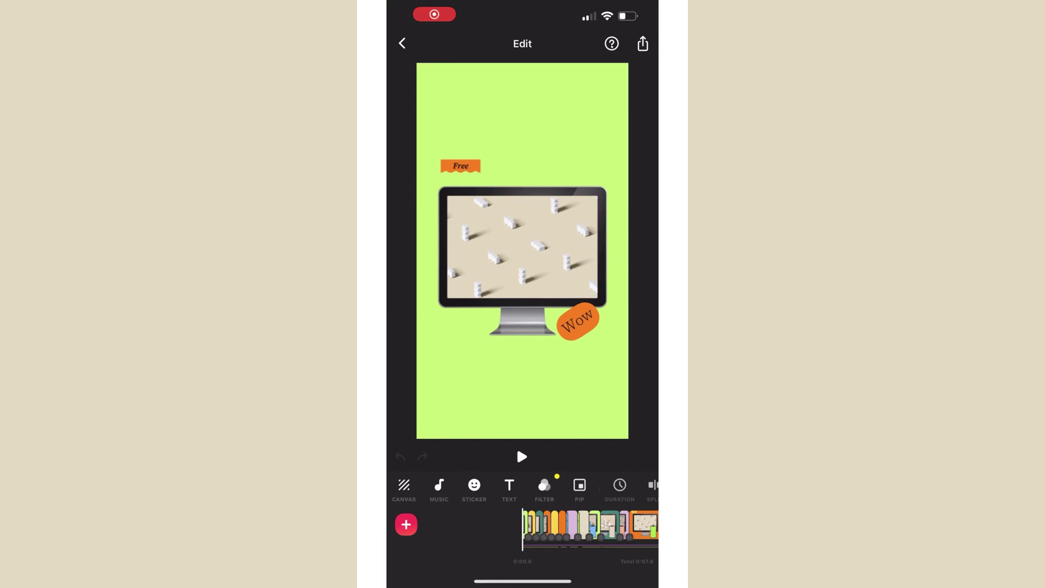
click(439, 488)
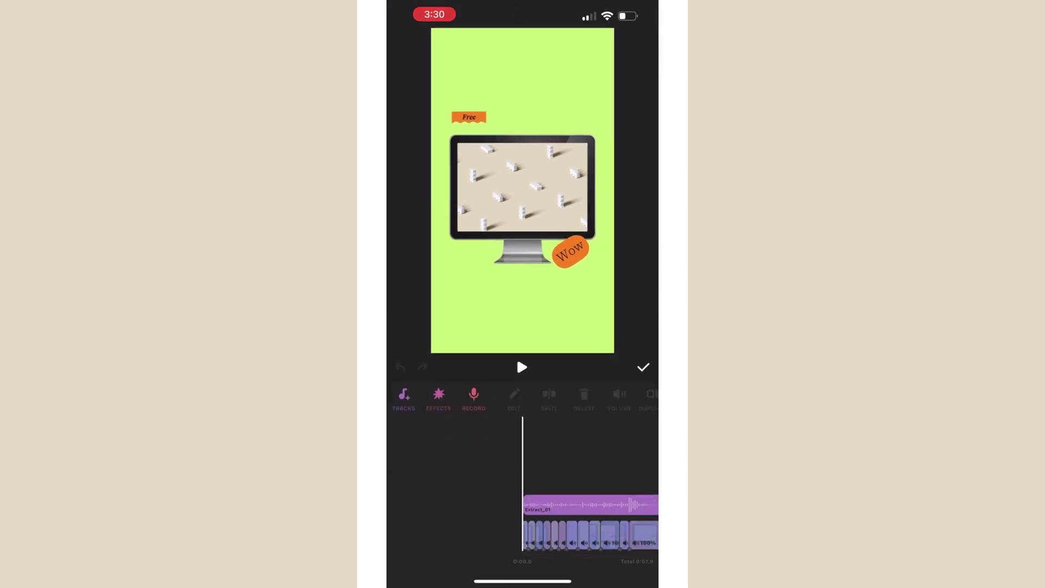
click(404, 397)
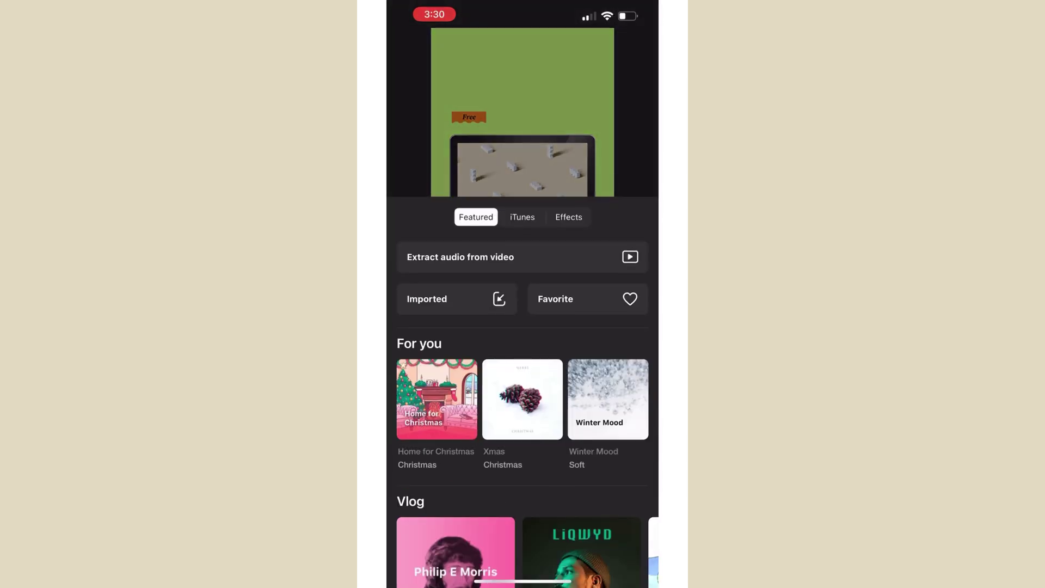
click(460, 257)
click(488, 428)
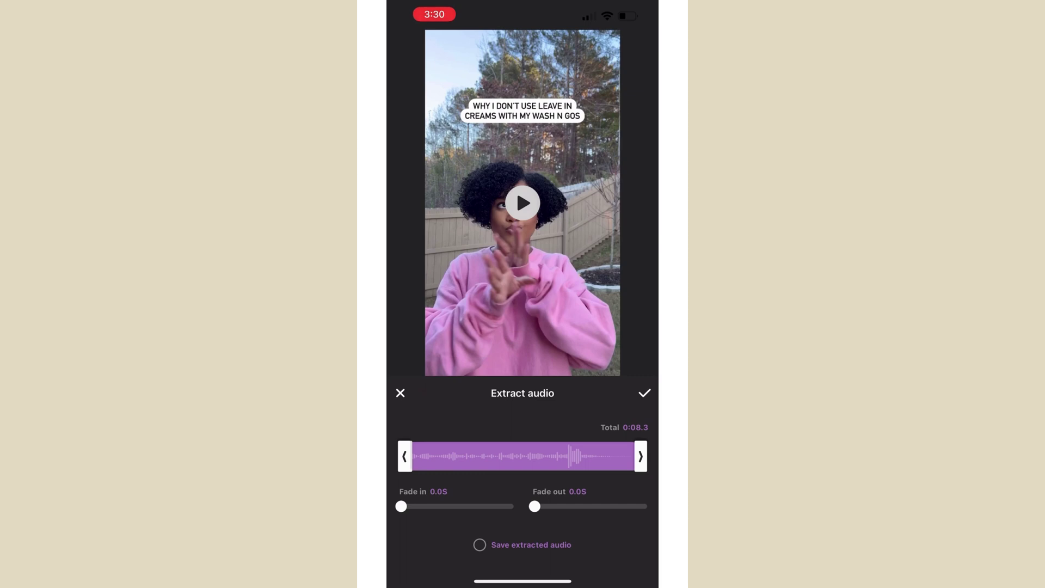
click(644, 393)
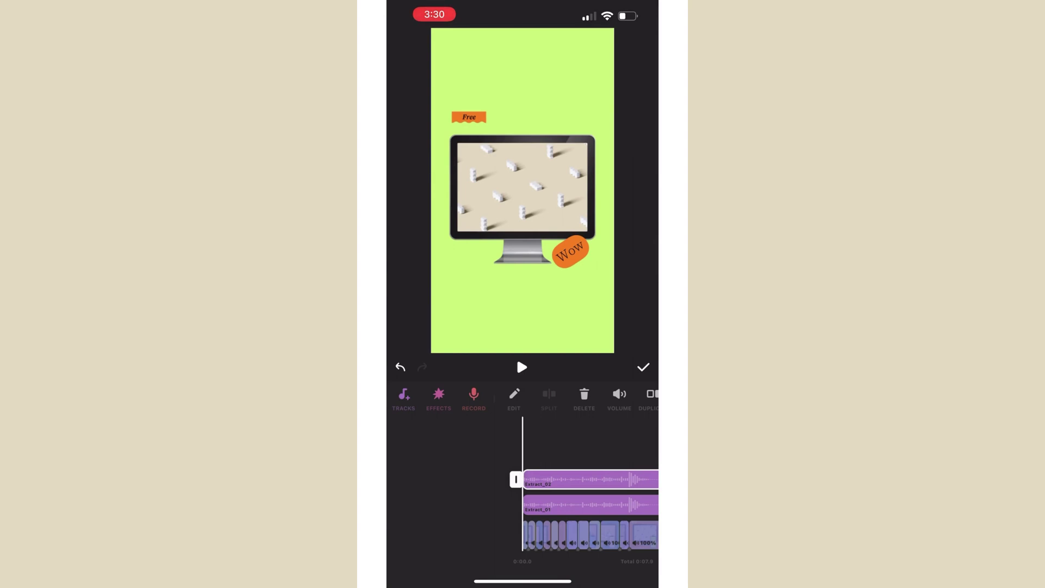
Step: Preview the project with both extracted audio tracks, then close the music panel
click(522, 367)
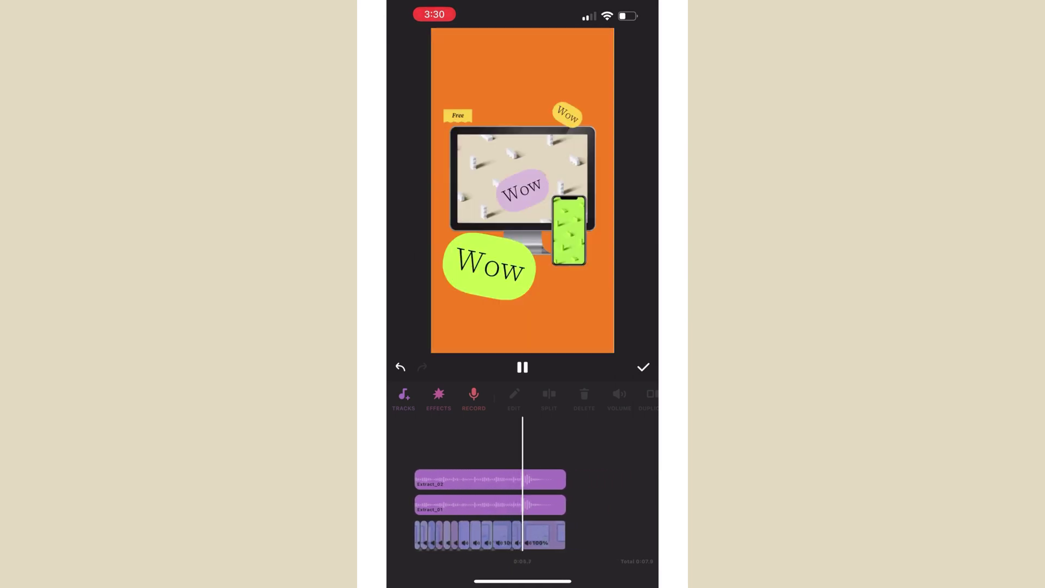
click(644, 368)
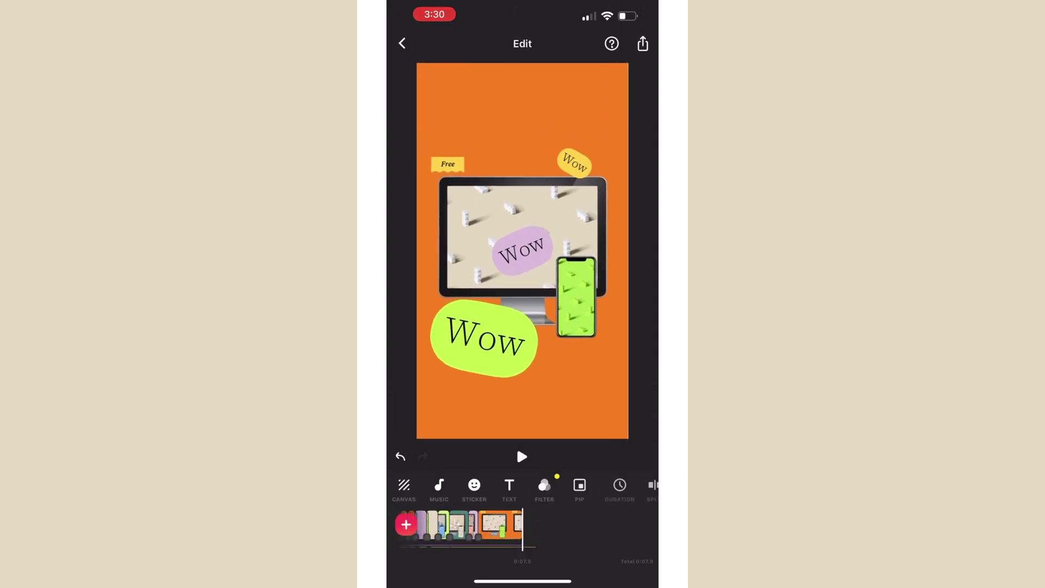